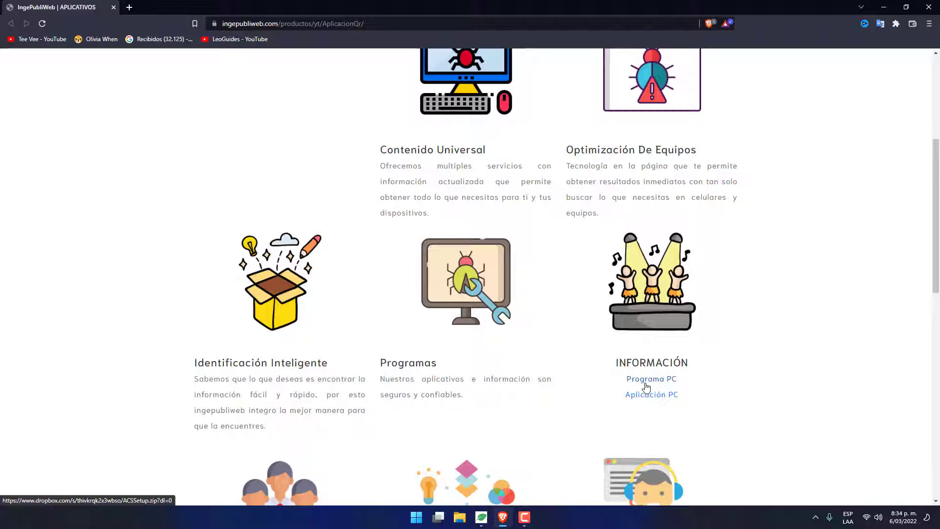
Download ACSSetup.zip from the Programa PC Dropbox link and save it to Escritorio.
click(646, 385)
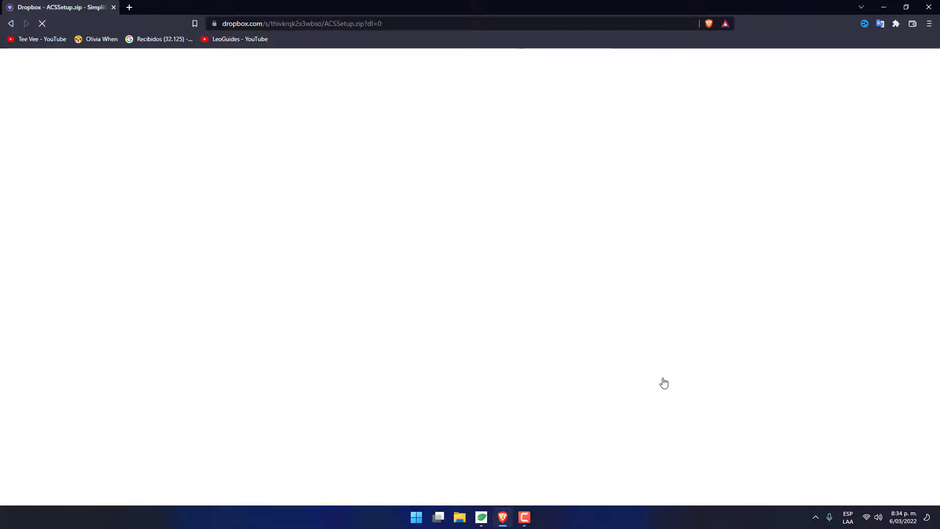
click(646, 385)
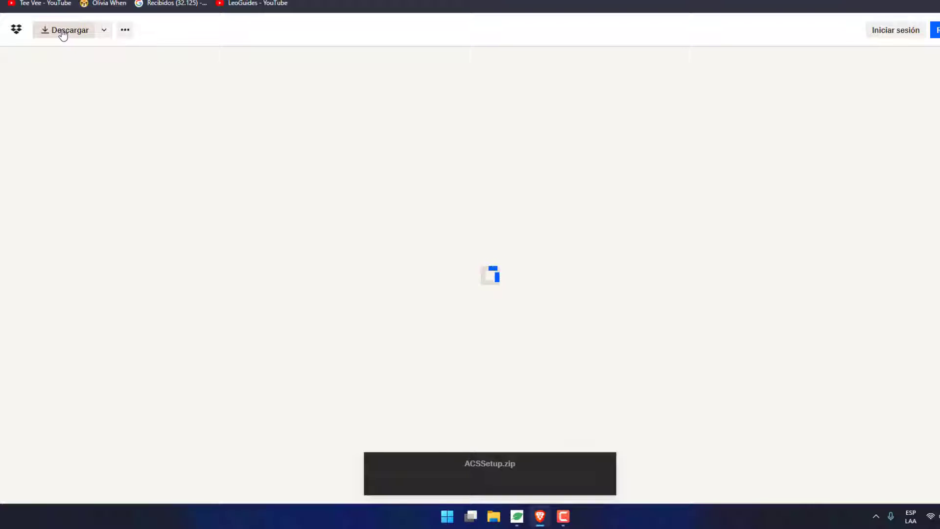
click(62, 32)
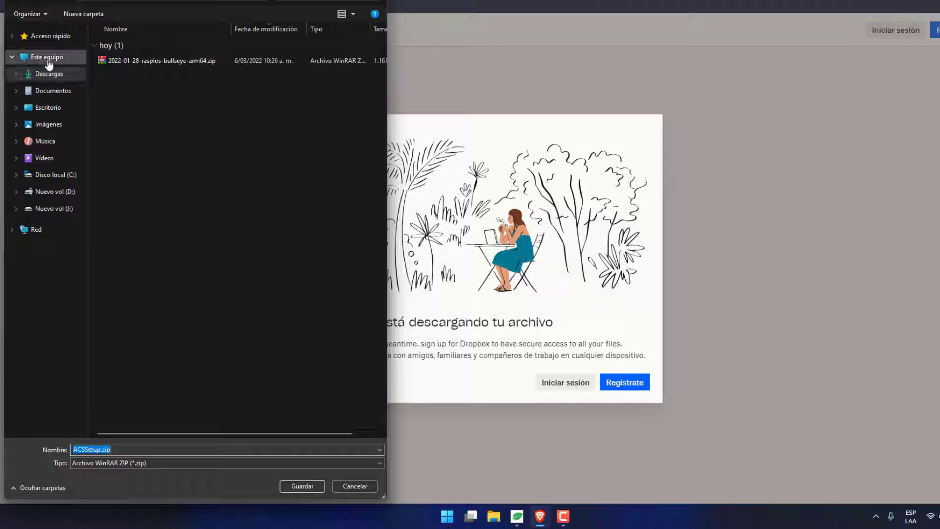
click(56, 109)
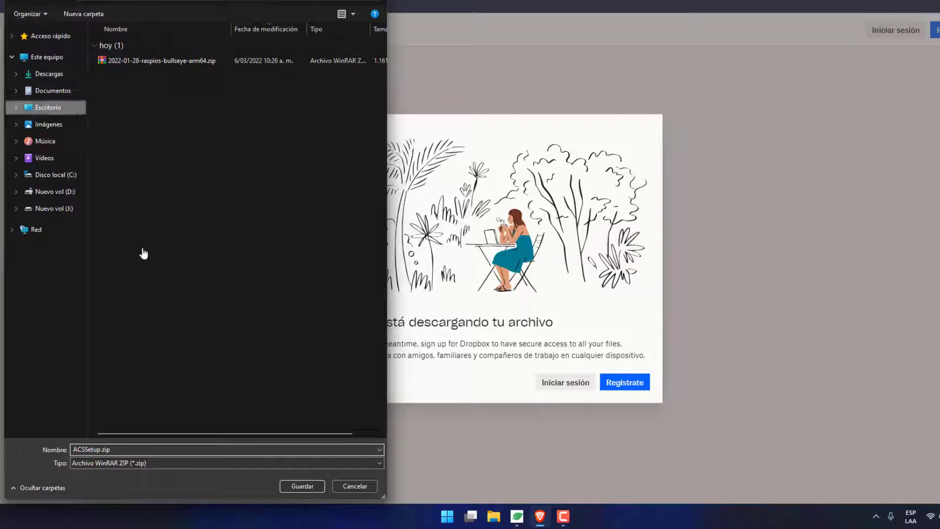
click(303, 488)
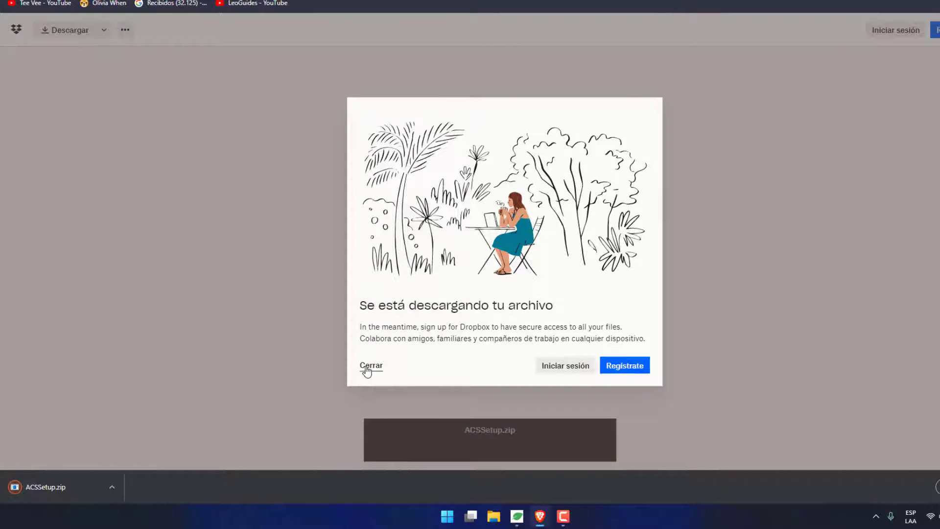
click(367, 370)
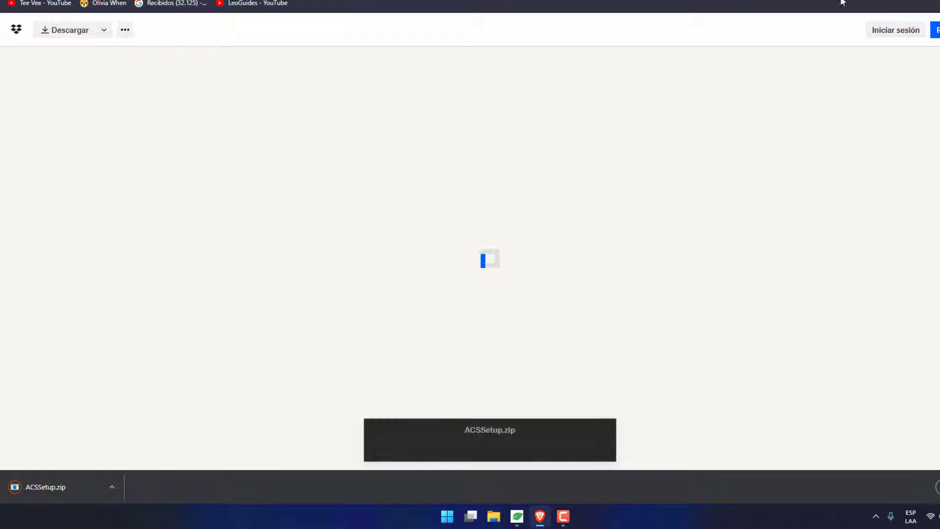
Minimize the browser and move ACSSetup.zip next to the Recycle Bin on the desktop.
click(881, 6)
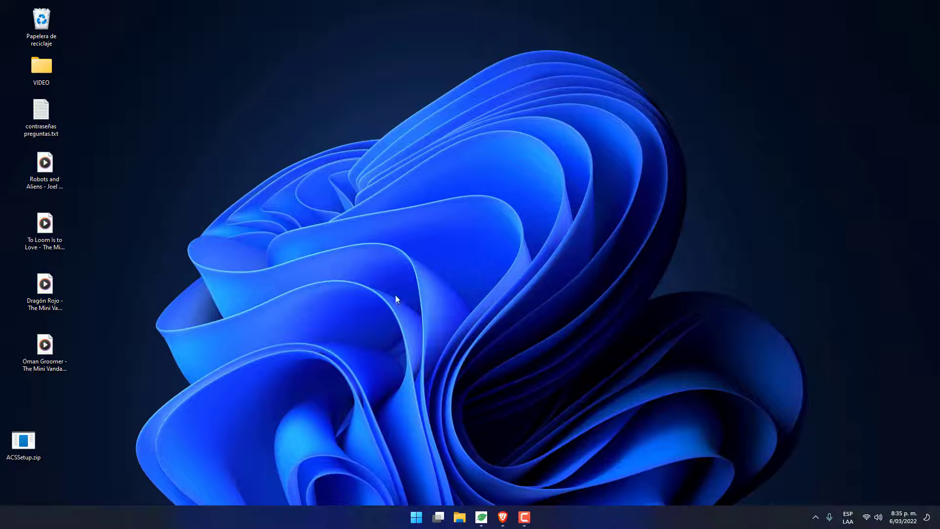
drag(25, 448, 94, 30)
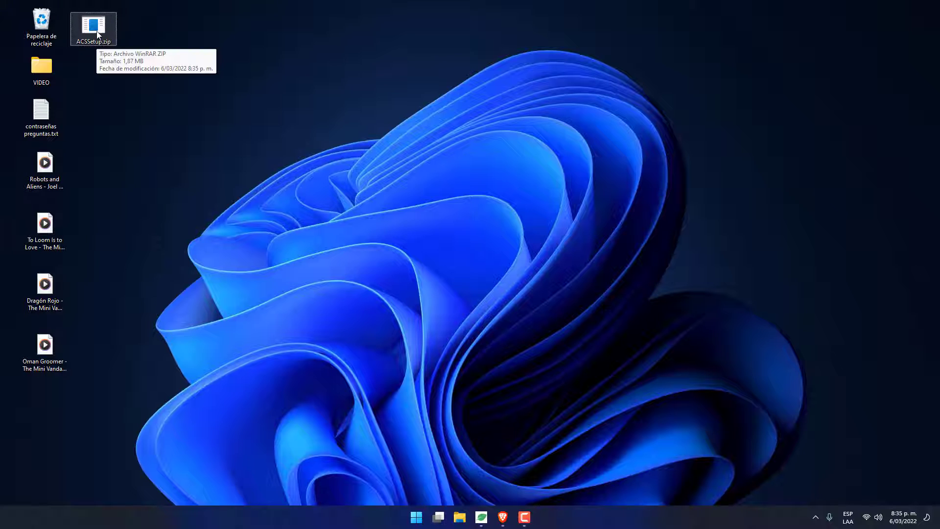
click(462, 522)
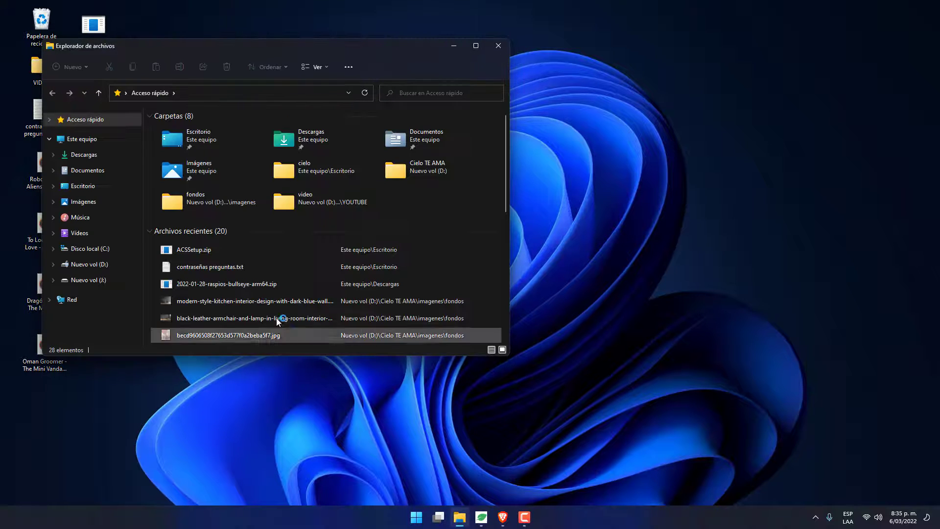
click(498, 46)
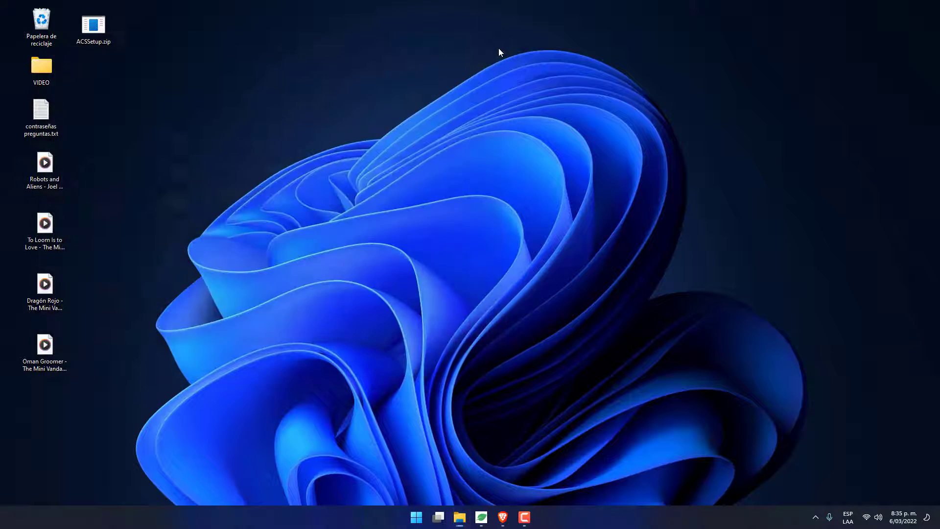
Extract ACSSetup.exe from ACSSetup.zip with WinRAR and place it below the zip.
double_click(95, 36)
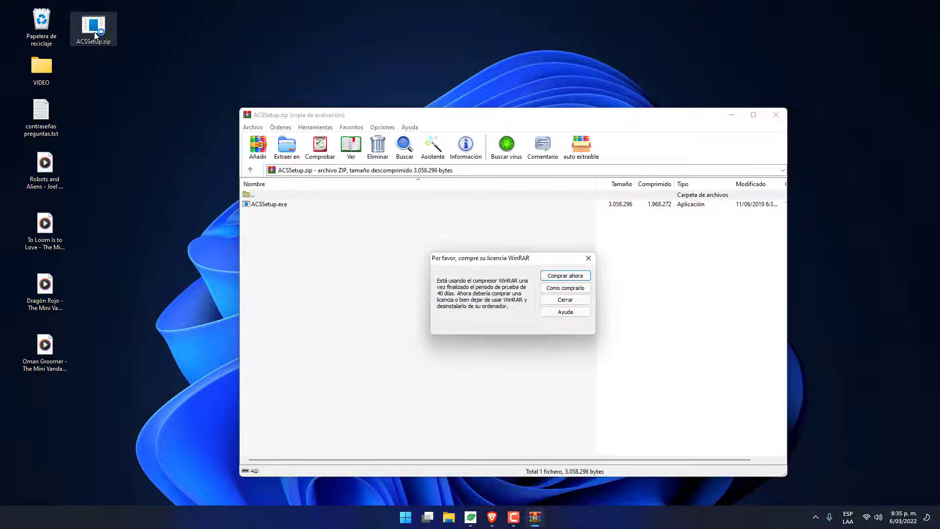
click(589, 259)
drag(262, 204, 200, 94)
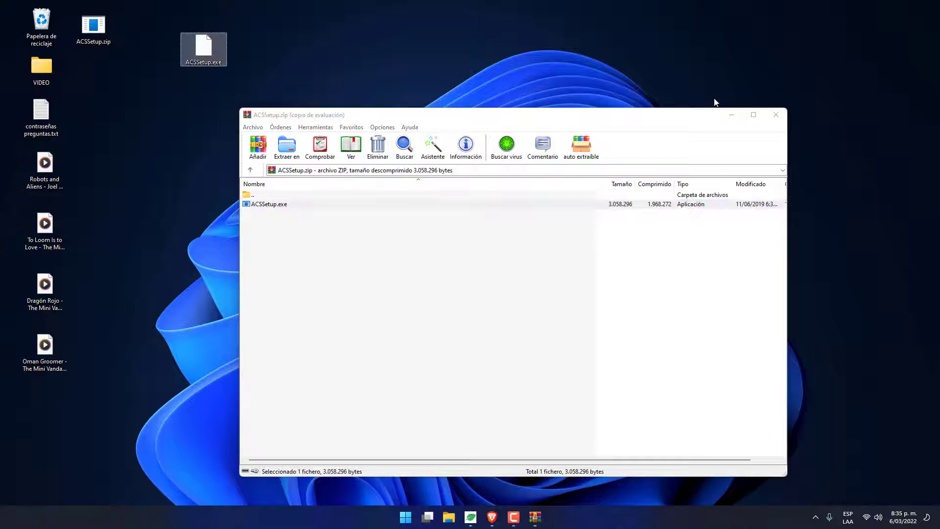
click(776, 115)
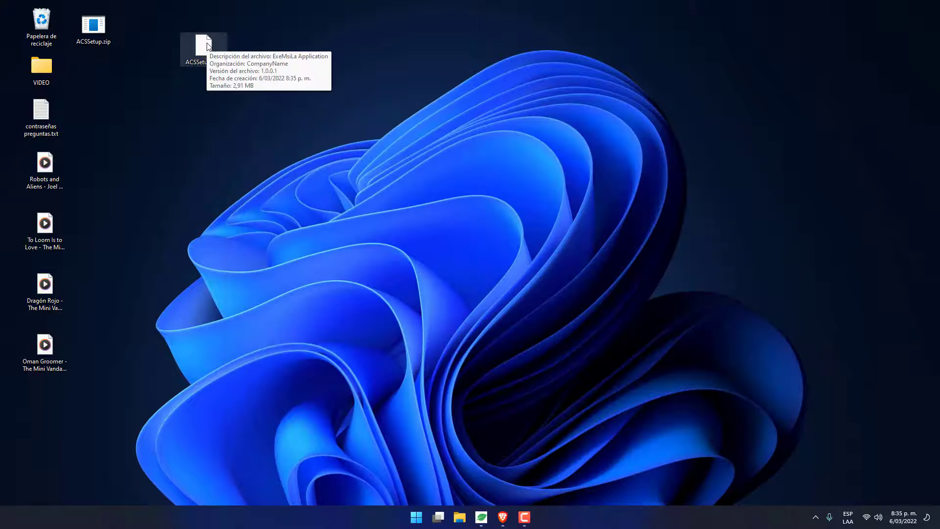
drag(208, 46, 96, 77)
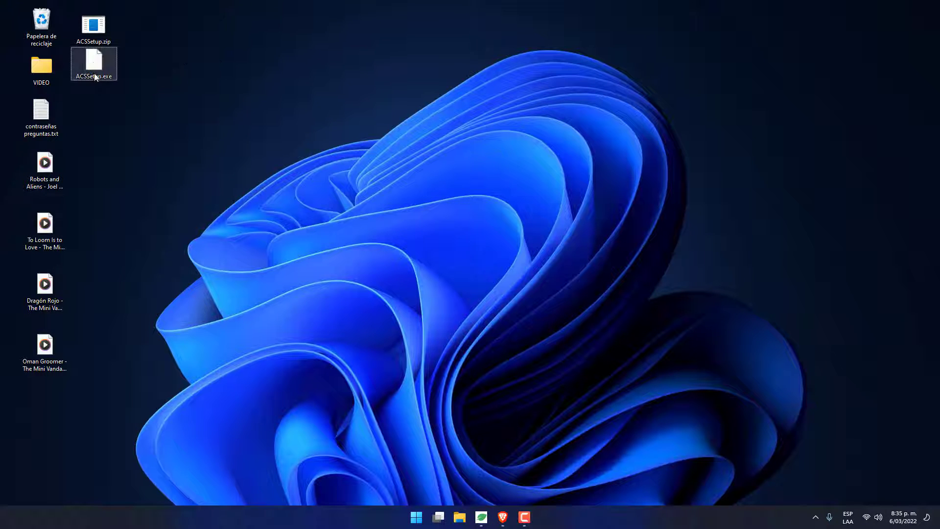
Launch ACSSetup.exe and set the installation folder to D:\Programas\.
double_click(95, 66)
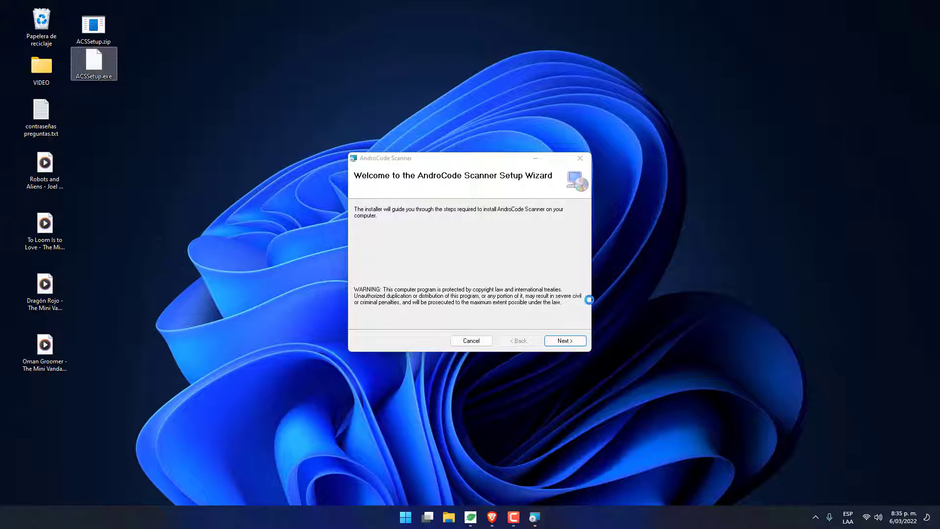
click(568, 343)
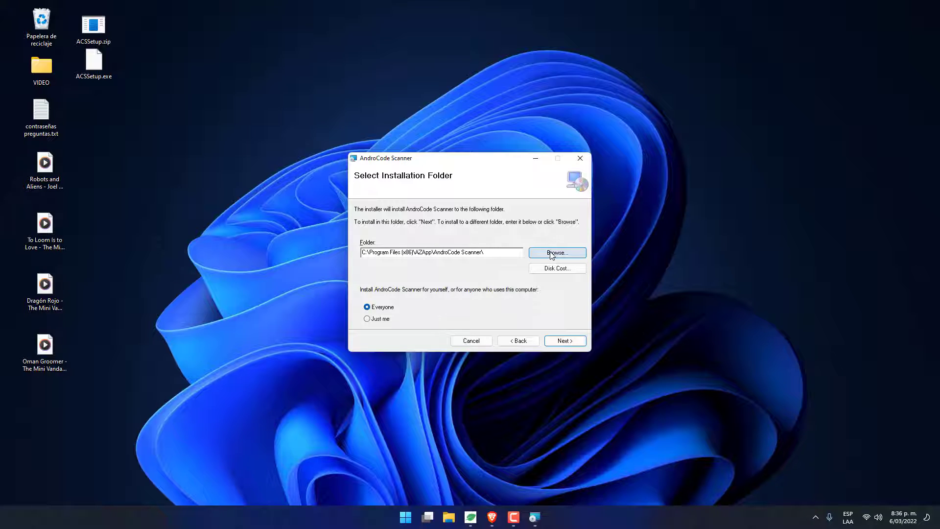
click(551, 253)
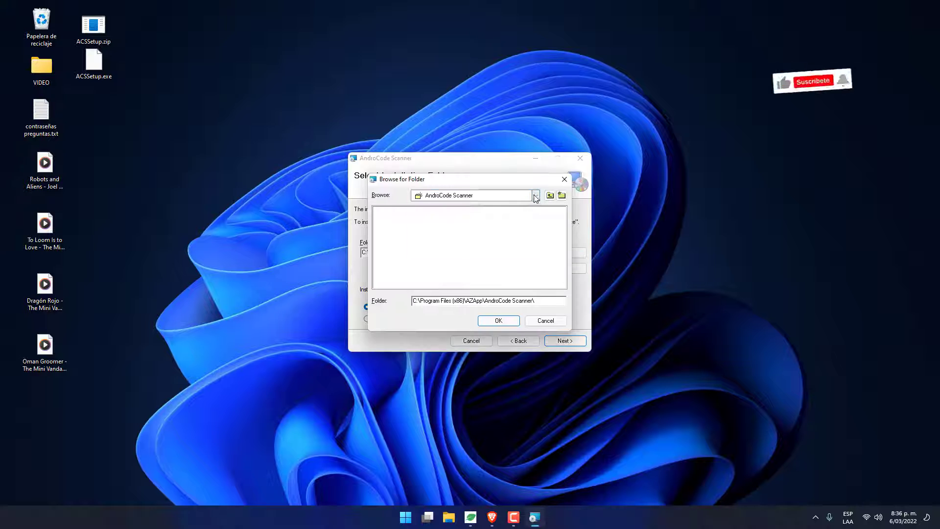
click(535, 195)
click(442, 241)
double_click(392, 246)
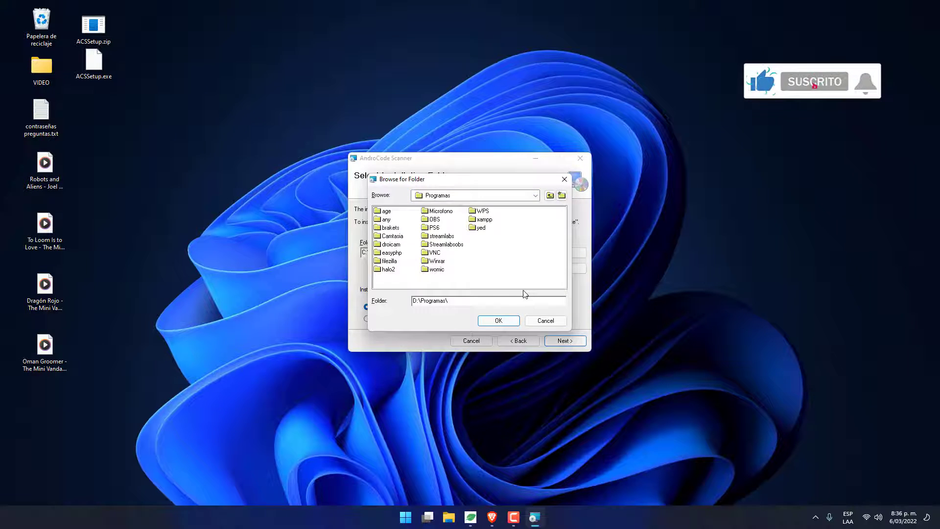
click(498, 321)
Install AndroCode Scanner and close the finished installer.
click(568, 345)
click(567, 342)
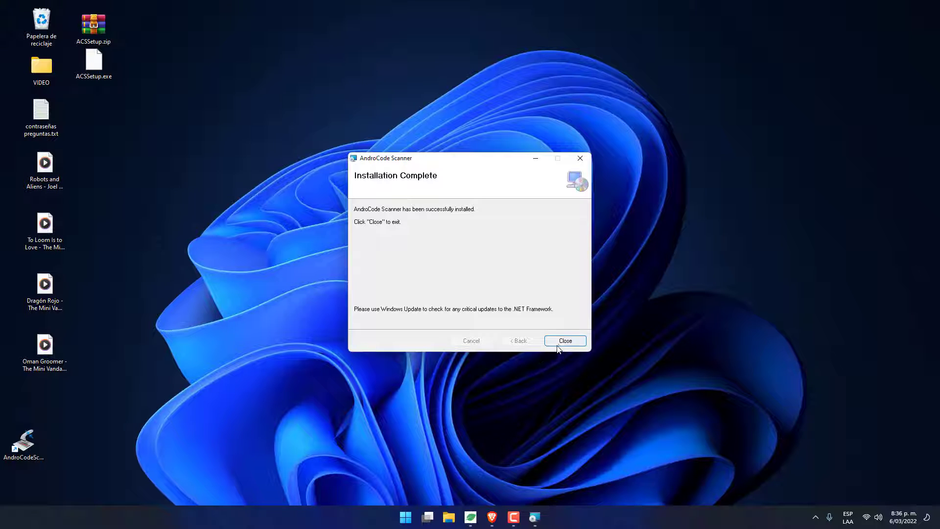
click(560, 343)
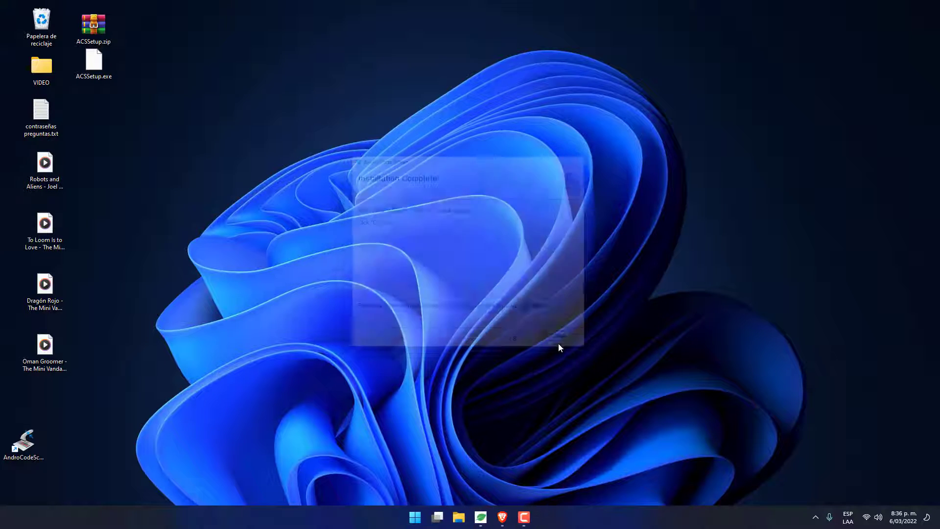
Search 'and' in the Start menu and launch the AndroCodeScanner Barcode receiver app.
click(412, 511)
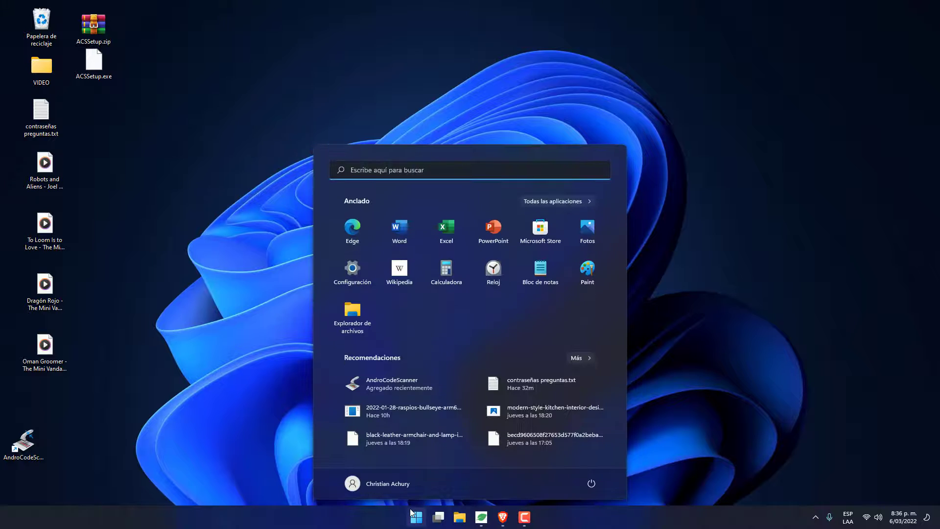
text(and)
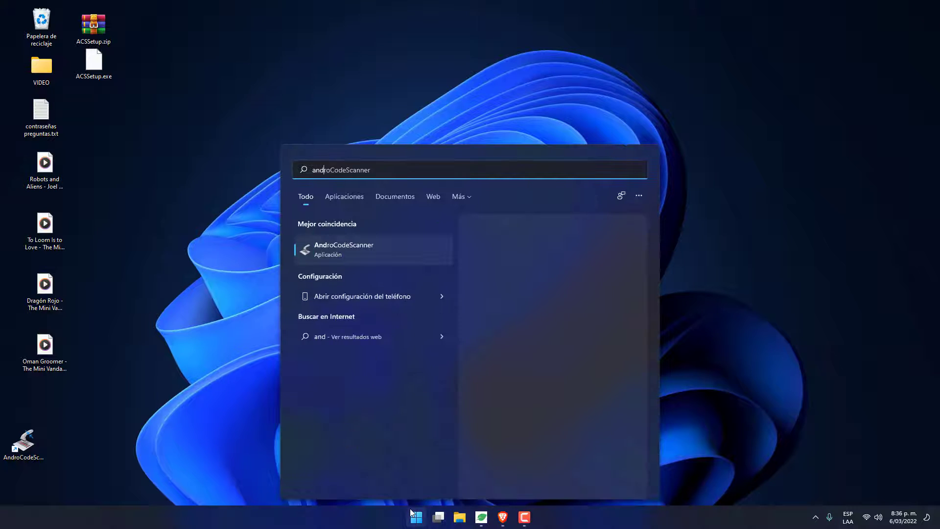
click(362, 248)
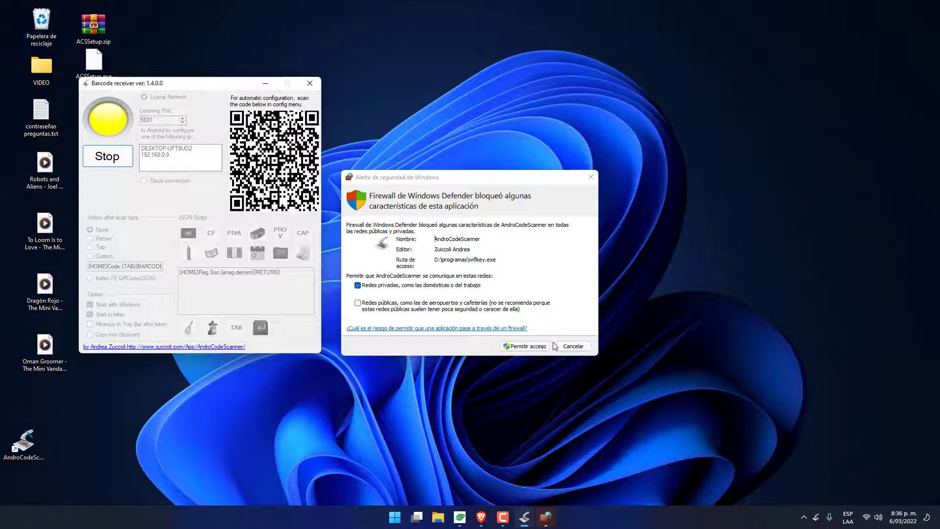
Allow the receiver through the firewall on private and public networks, then move its window upper right.
click(358, 303)
click(528, 347)
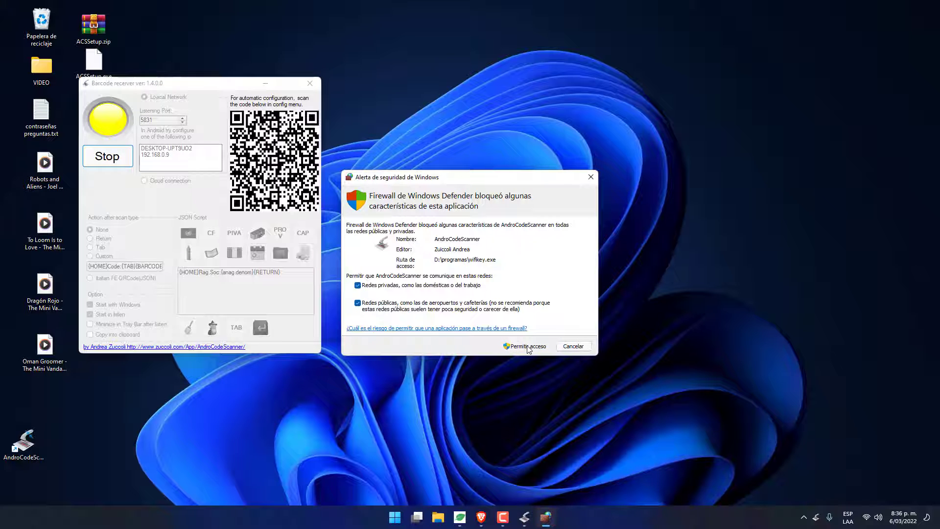
click(528, 347)
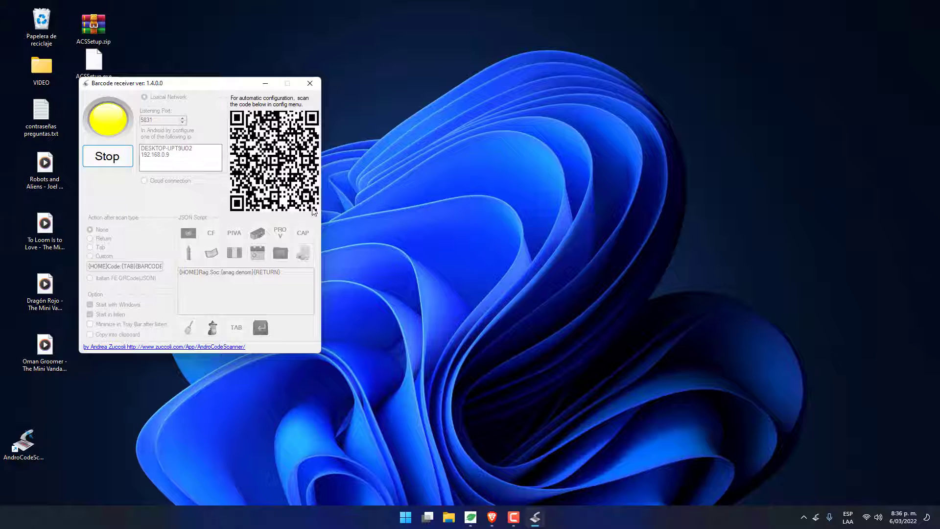
mouse_move(216, 88)
mouse_down()
mouse_move(677, 64)
mouse_move(739, 76)
mouse_up()
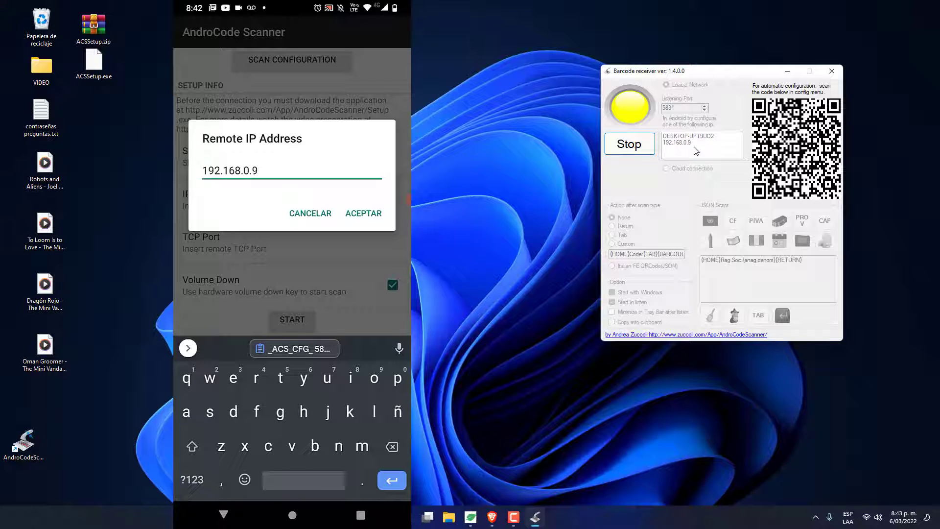
Correct the phone app's remote IP to 192.168.0.9 and start the connection to the PC.
click(258, 170)
key(BackSpace)
text(168.0)
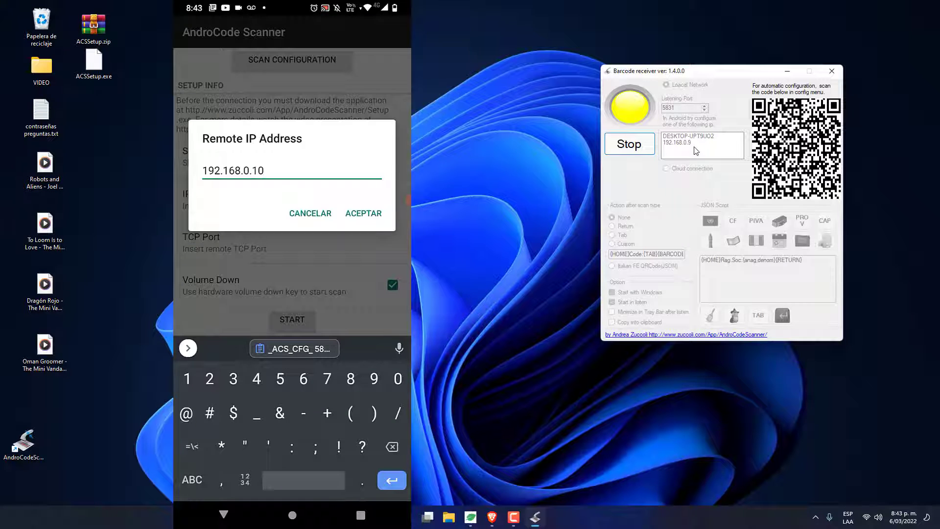
key(BackSpace)
key(BackSpace)
text(9)
key(Return)
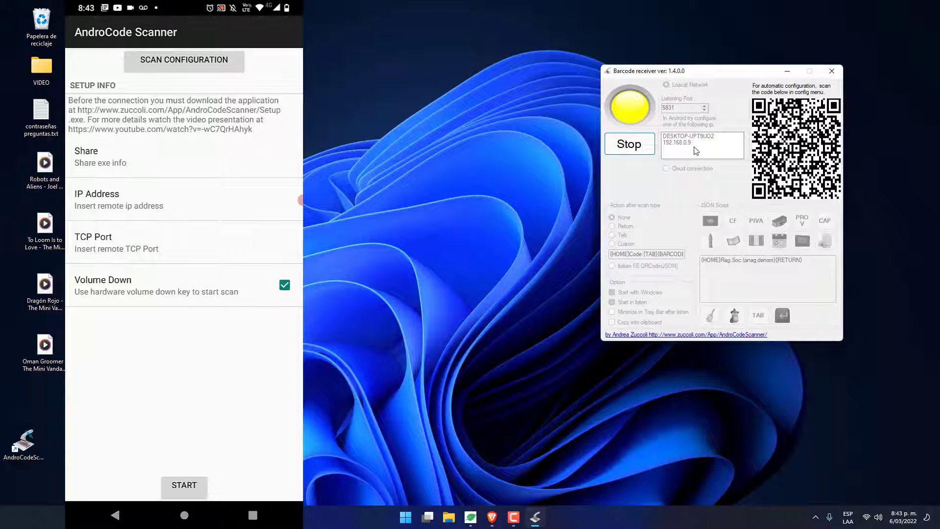
click(184, 485)
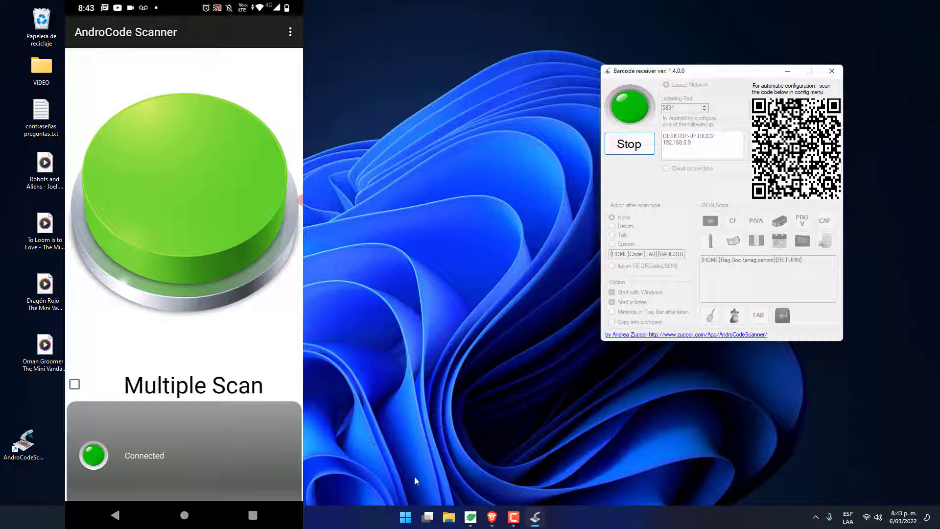
Search for 'excel' in the Start menu.
click(405, 519)
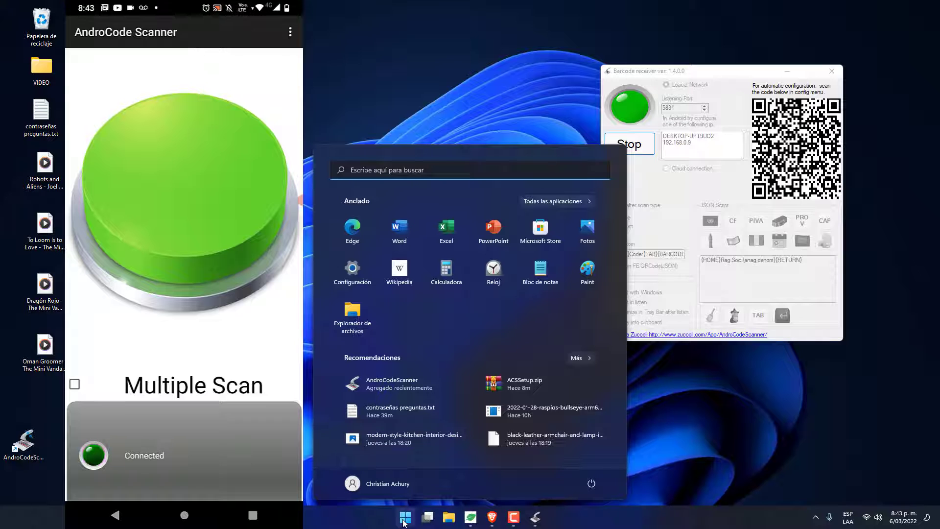
text(excel)
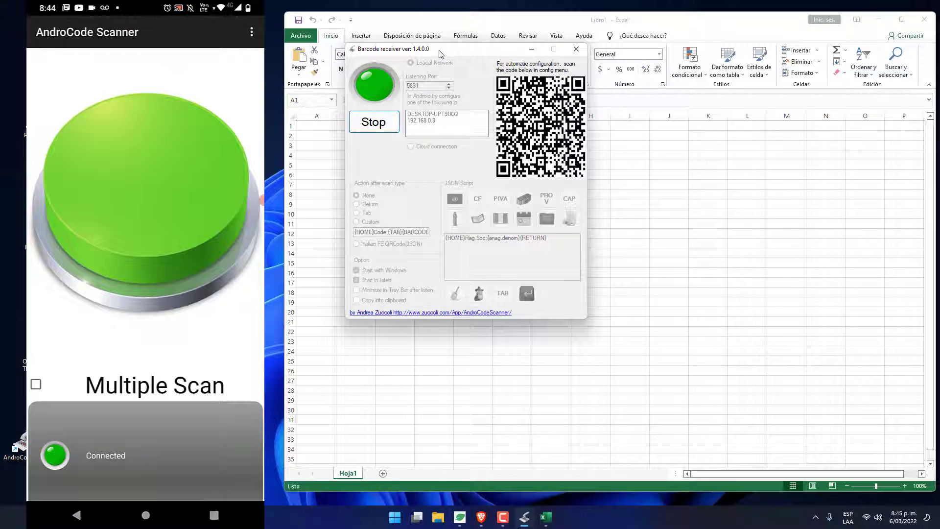
Move the Barcode receiver window to the lower right and narrow the Excel window beside it.
drag(440, 54, 507, 115)
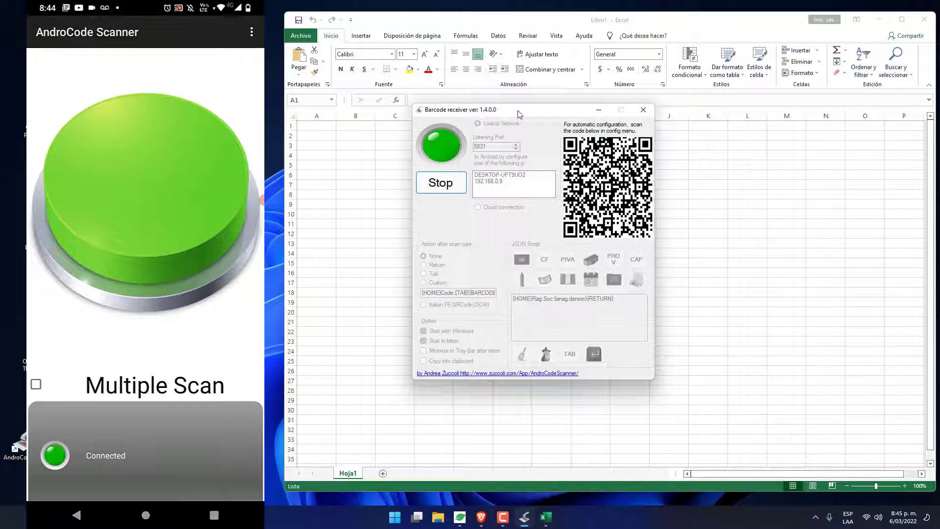
drag(520, 114, 761, 167)
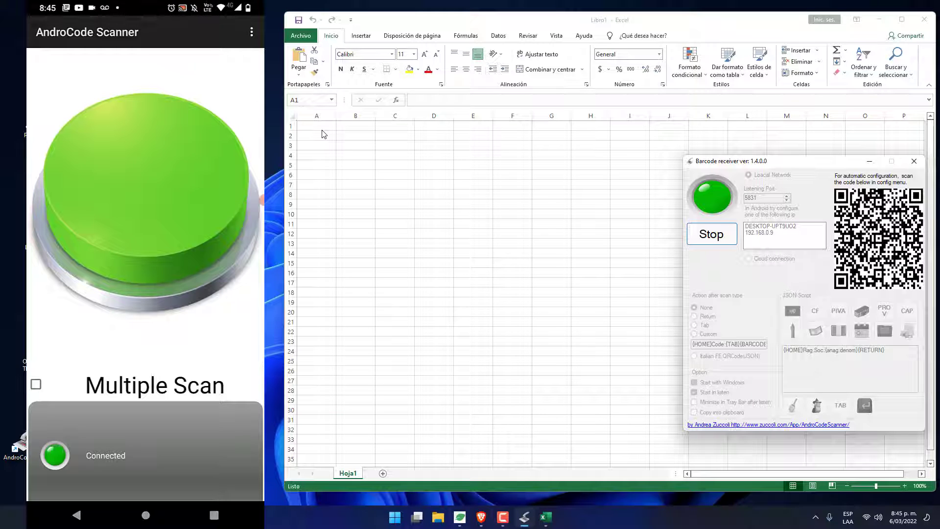
click(799, 46)
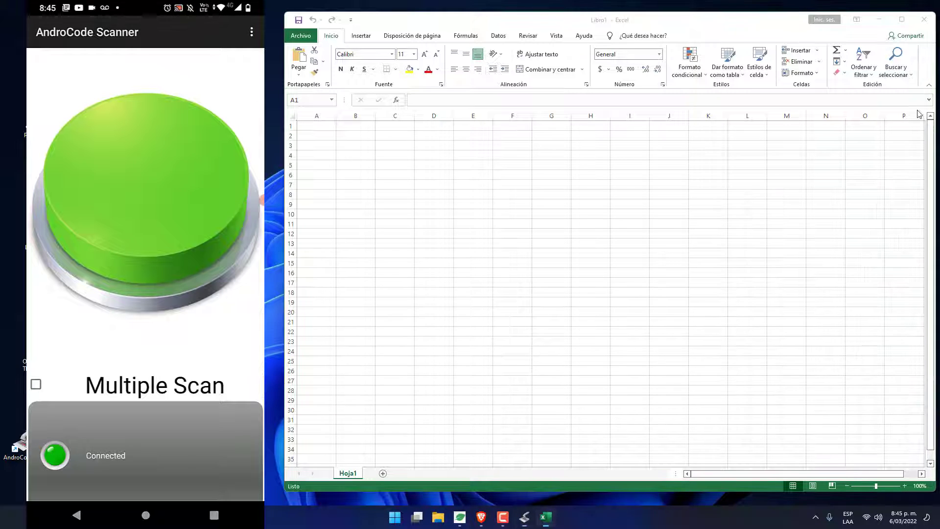
mouse_move(935, 150)
mouse_down()
mouse_move(593, 150)
mouse_move(682, 150)
mouse_up()
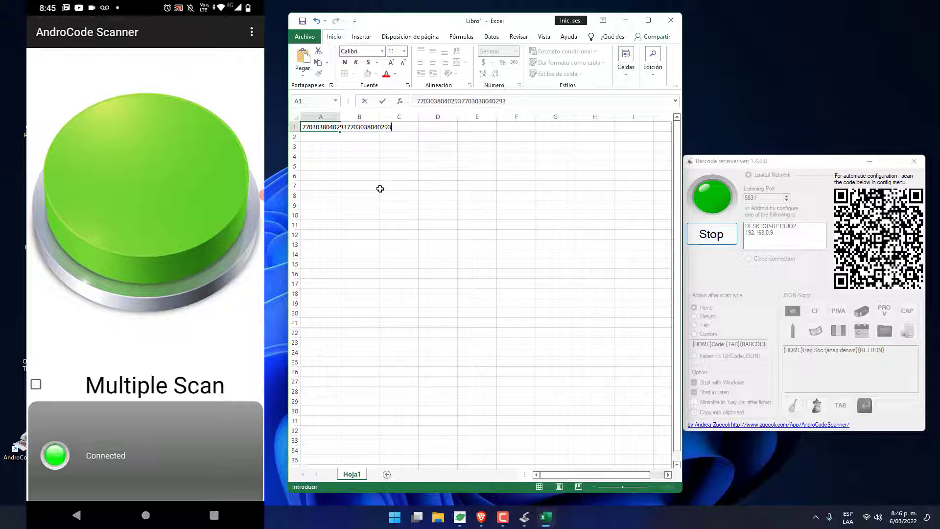
Commit the scanned barcode in A1 by selecting another cell.
click(380, 189)
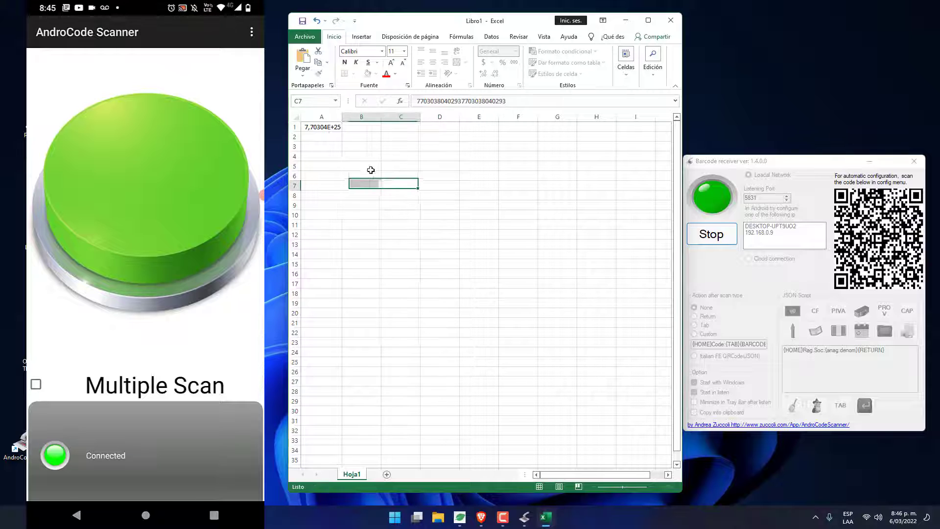
click(336, 127)
double_click(336, 127)
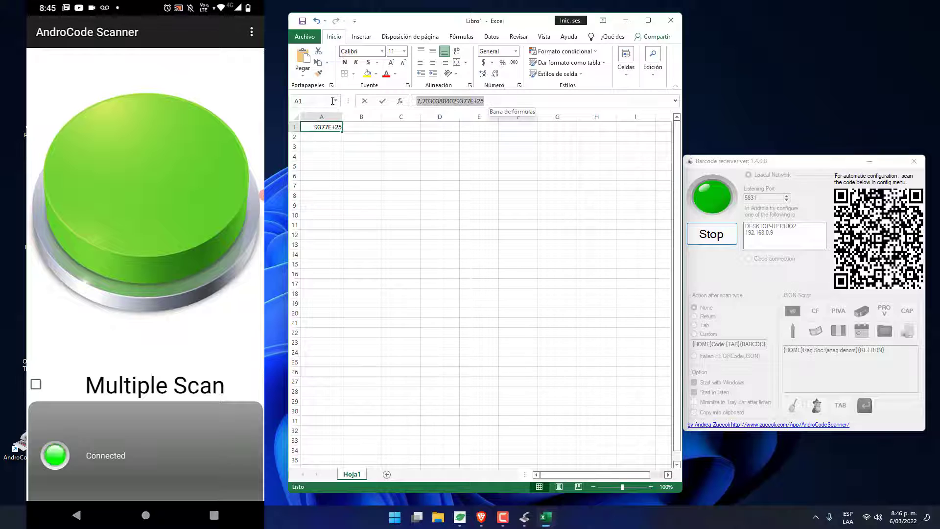
key(BackSpace)
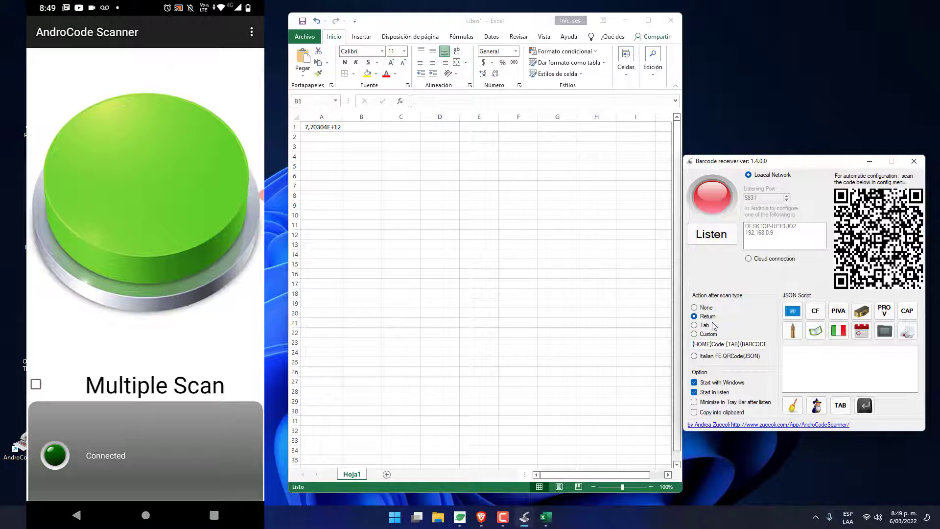
Restart the receiver listening and select Excel cell A2 for the next scan.
click(712, 234)
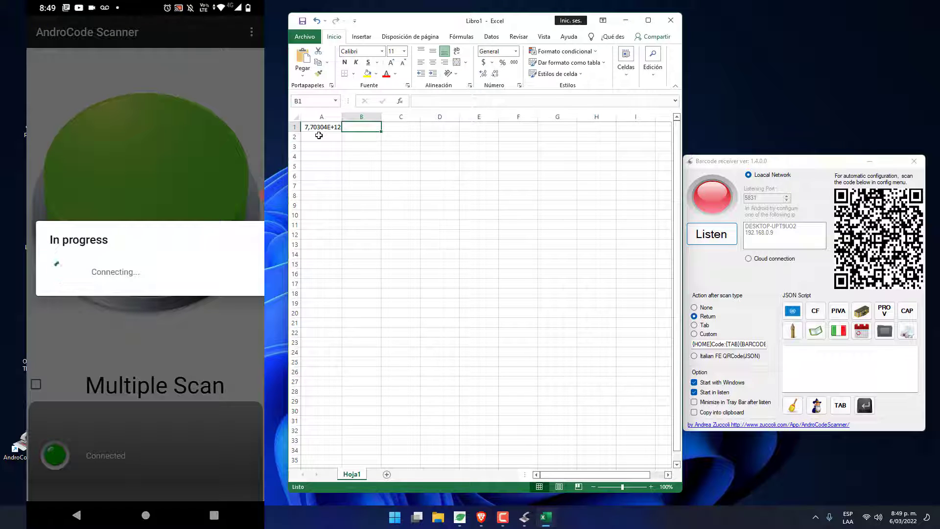
click(319, 136)
Set the receiver listening, then clear the old 7,70304E+12 value from Excel cell A1.
click(714, 239)
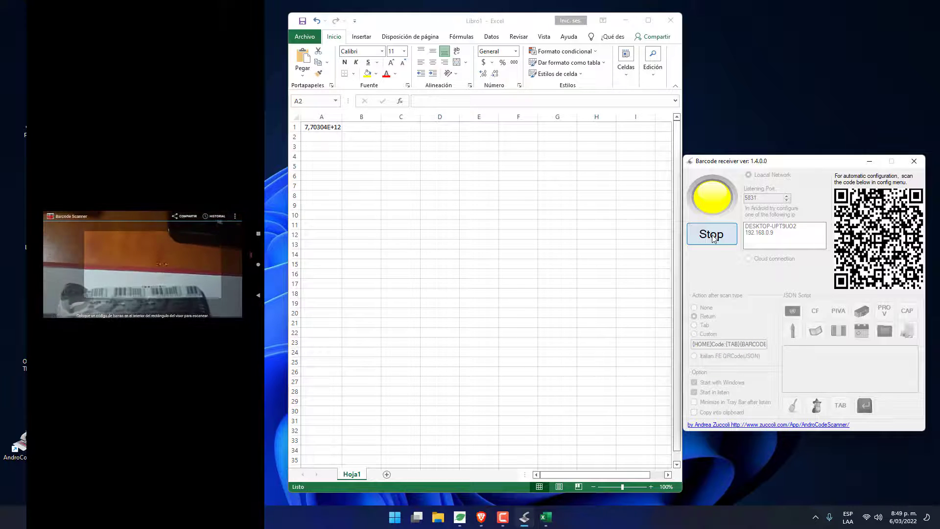
click(318, 135)
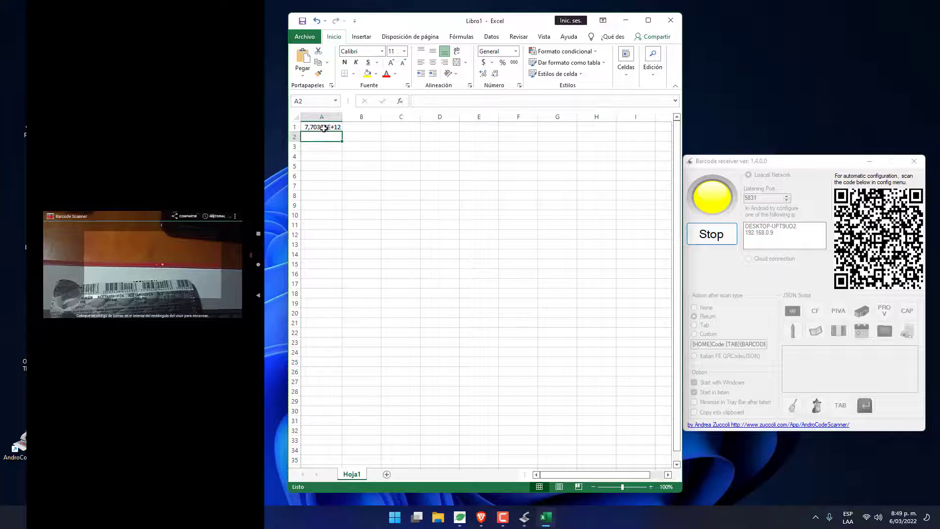
click(324, 128)
key(Delete)
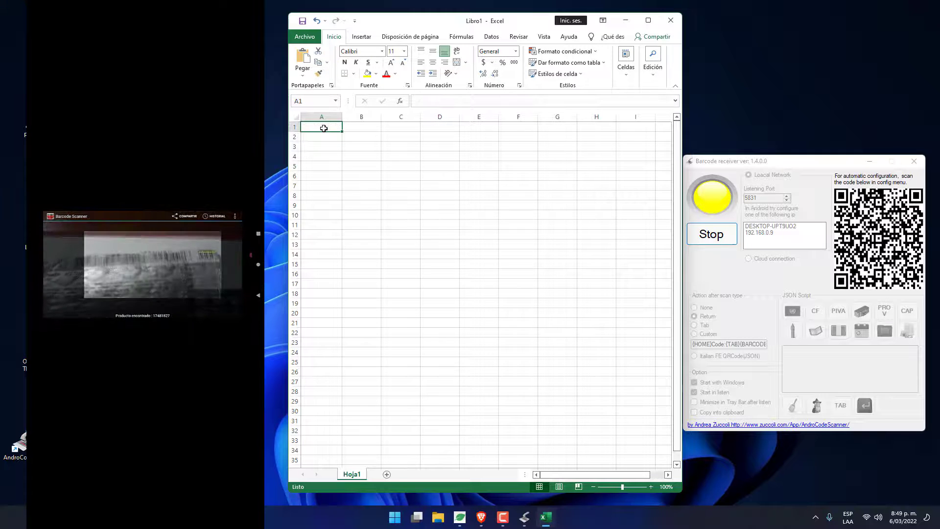